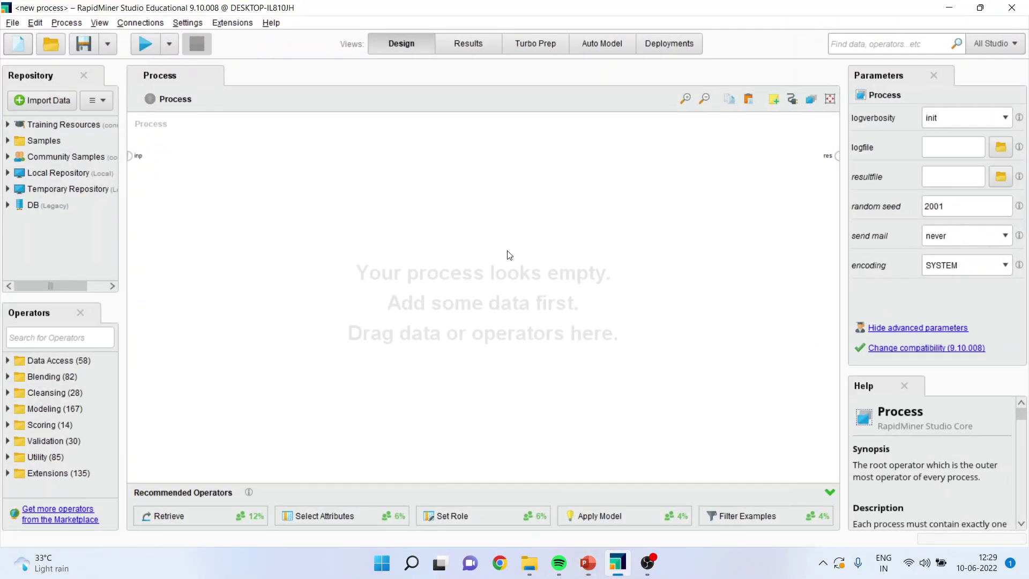
Drag heart1 from Local Repository > data onto the canvas and wire its output to res.
click(8, 173)
click(18, 205)
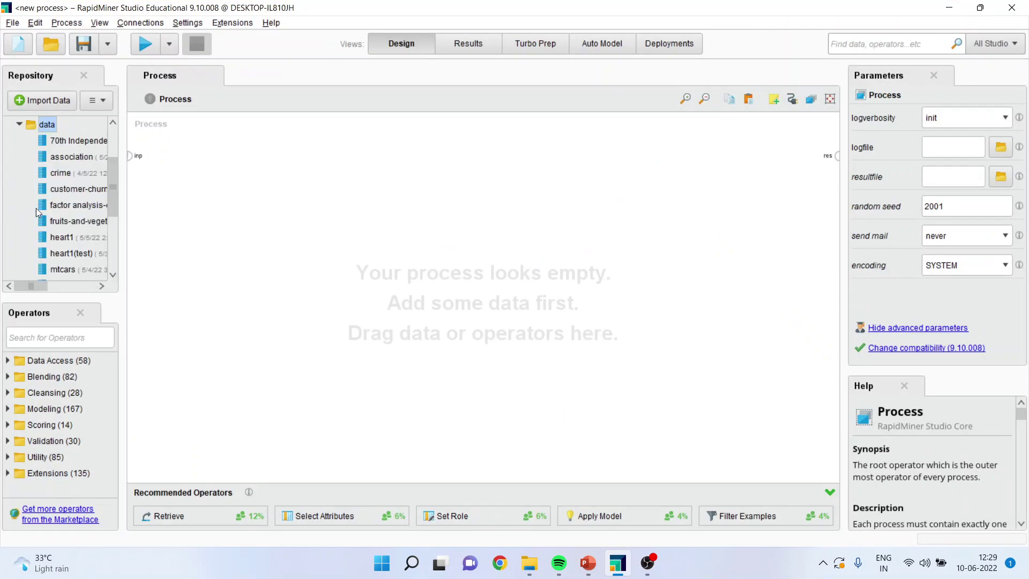
click(20, 125)
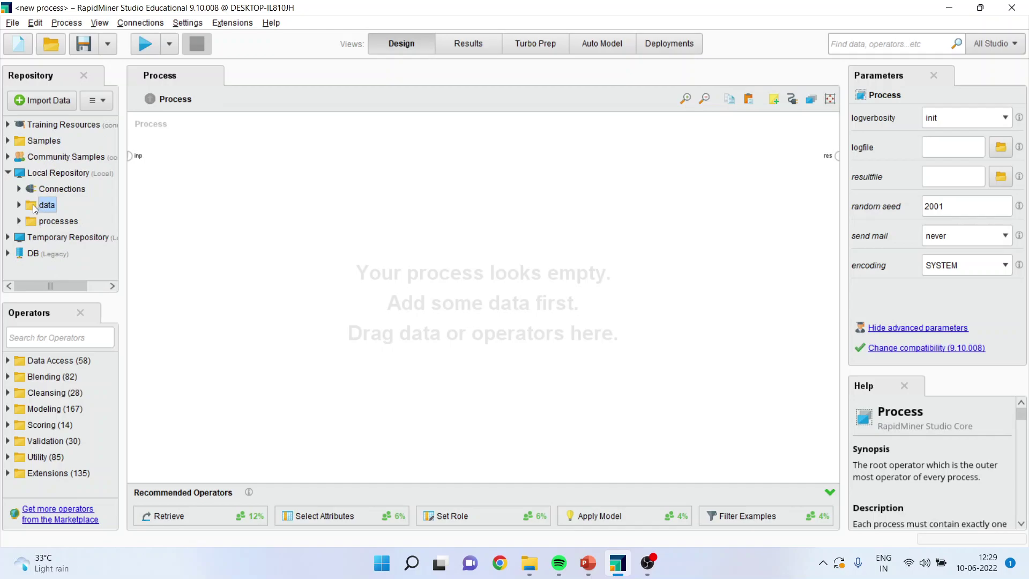
click(19, 205)
drag(81, 237, 233, 161)
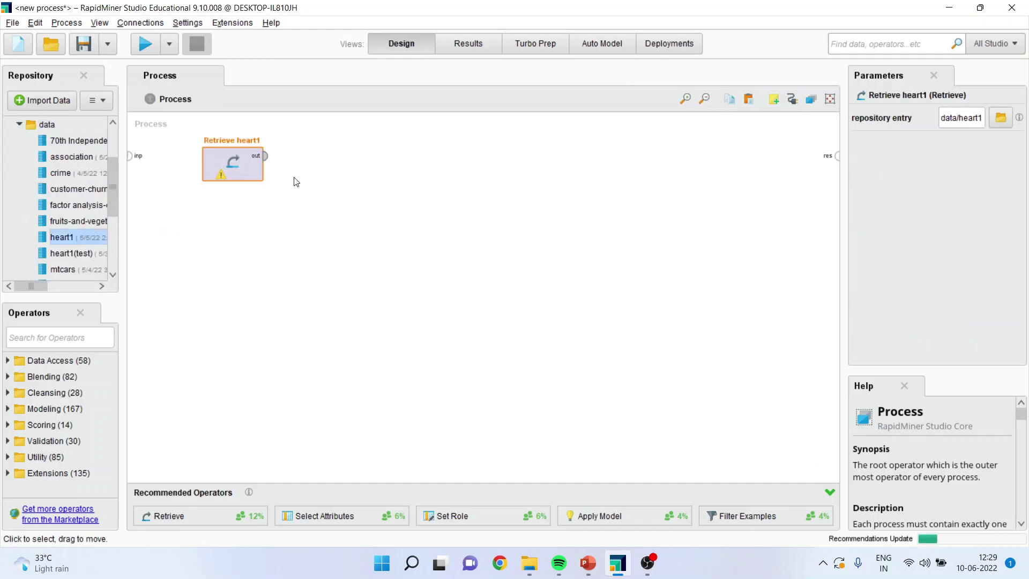
click(266, 156)
click(838, 156)
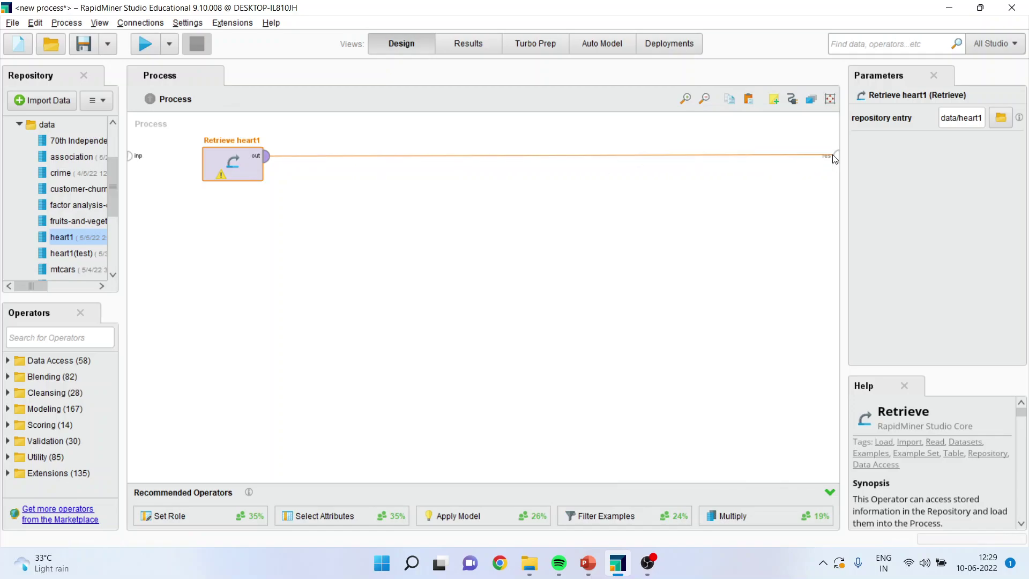
Run the process and scroll the 918-example heart1 table across to the HeartDisease column.
click(144, 44)
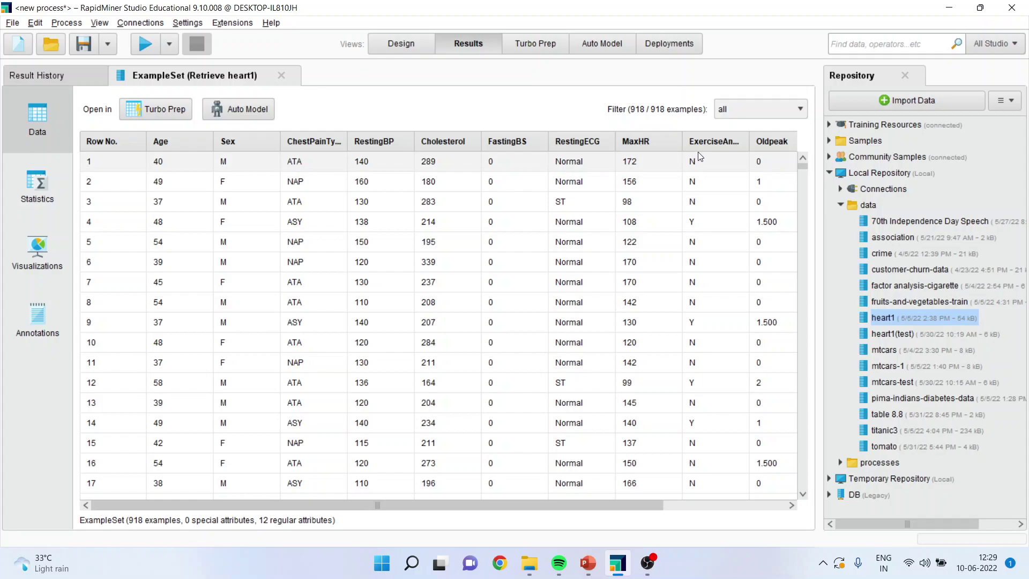
drag(626, 503, 747, 495)
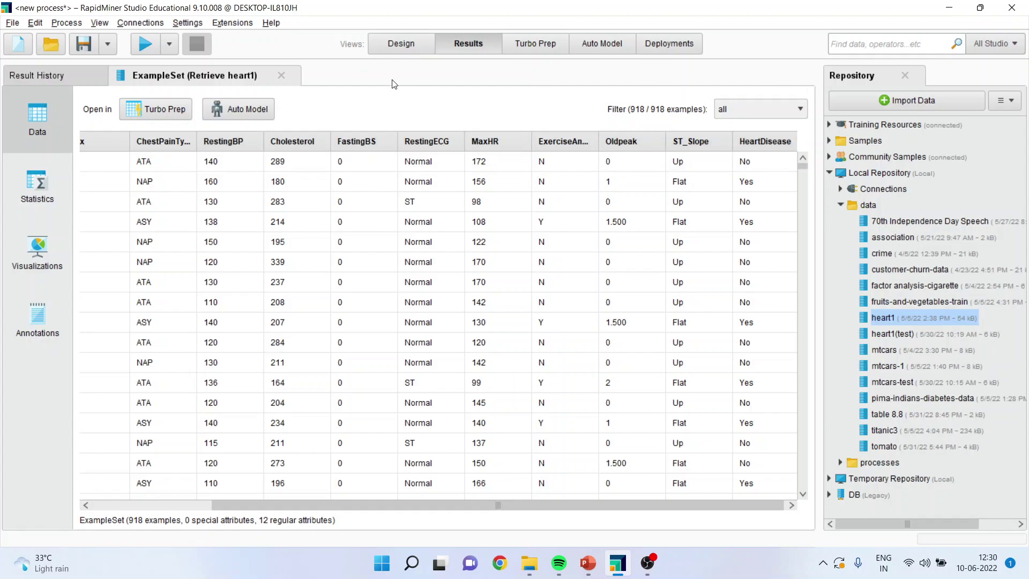
Back in Design, search 'select' and drop Select Attributes onto the Retrieve heart1–res connection.
click(395, 45)
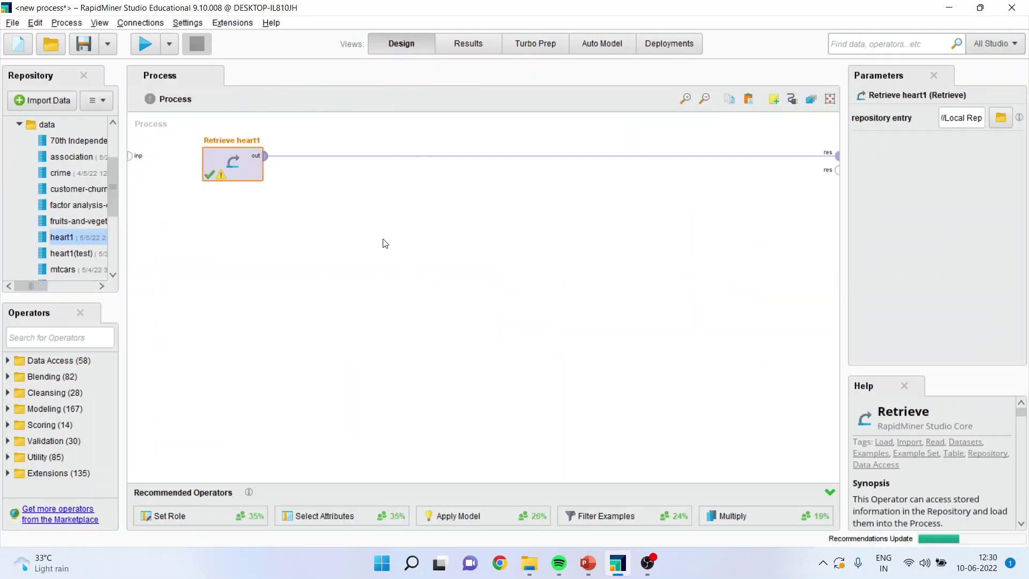
click(54, 337)
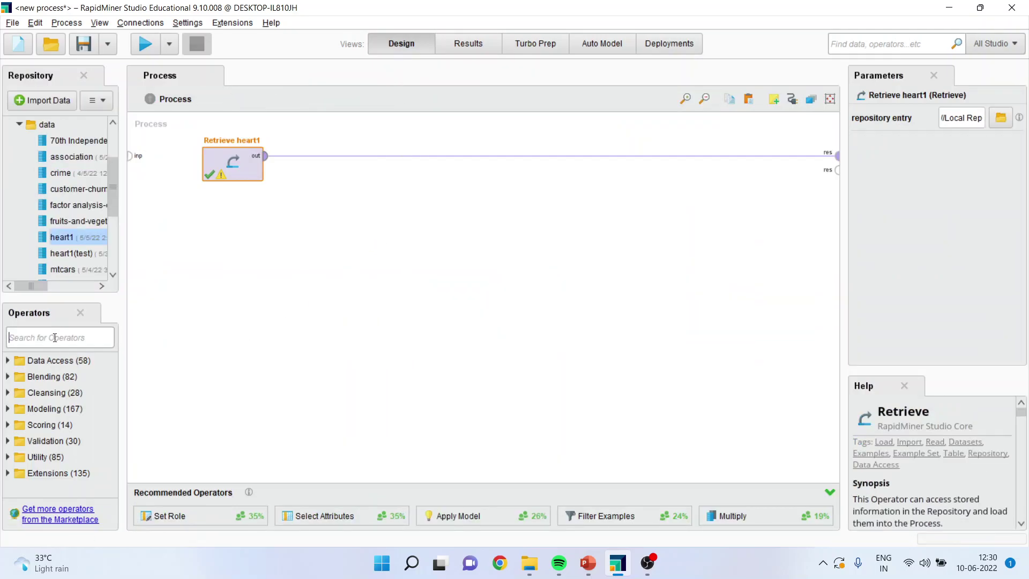
text(select)
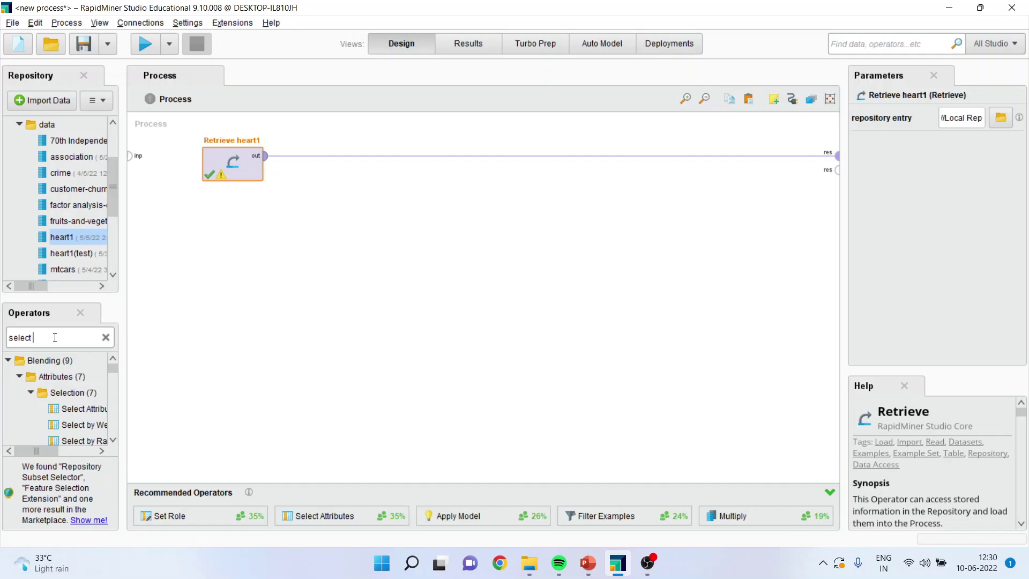
drag(105, 439, 312, 163)
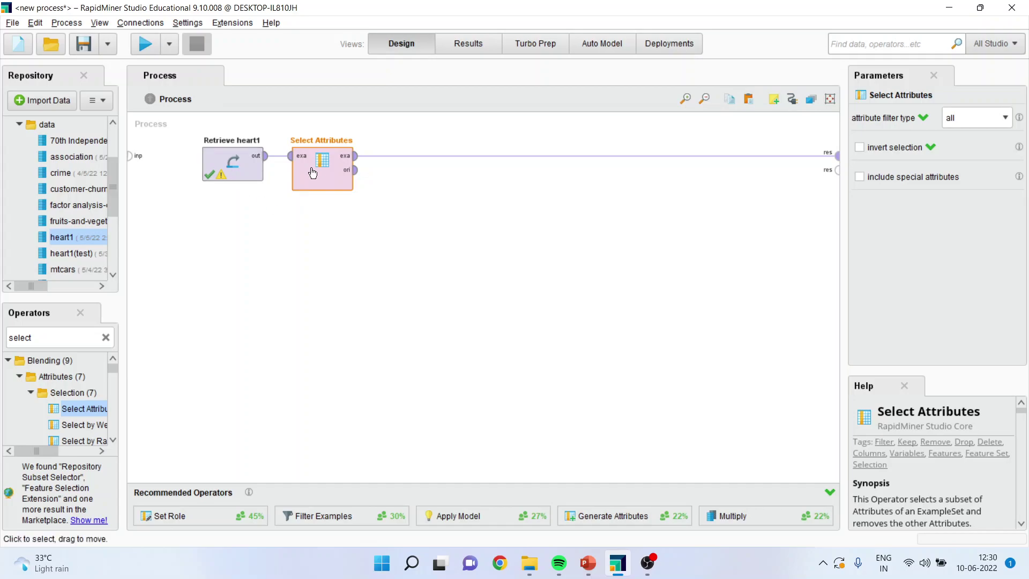
Set filter type to 'subset' and keep Age, Cholesterol, FastingBS, HeartDisease, Oldpeak, RestingBP.
click(1005, 118)
click(951, 157)
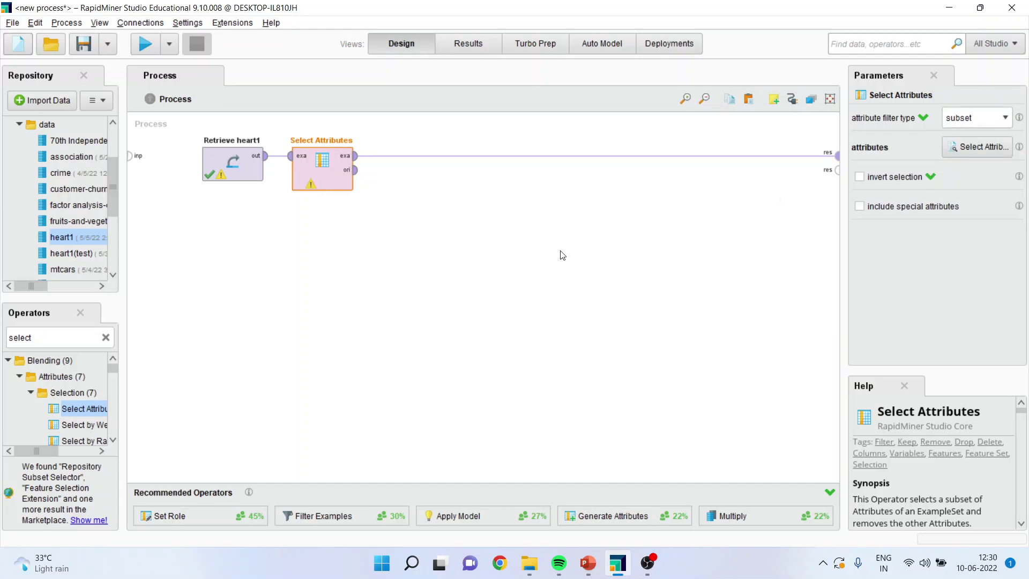
click(964, 147)
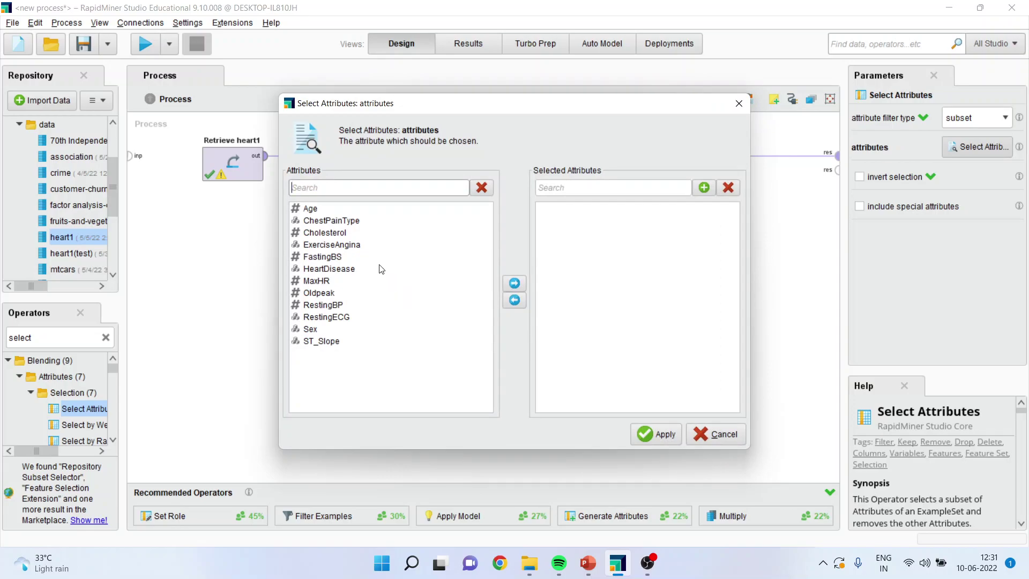
click(311, 209)
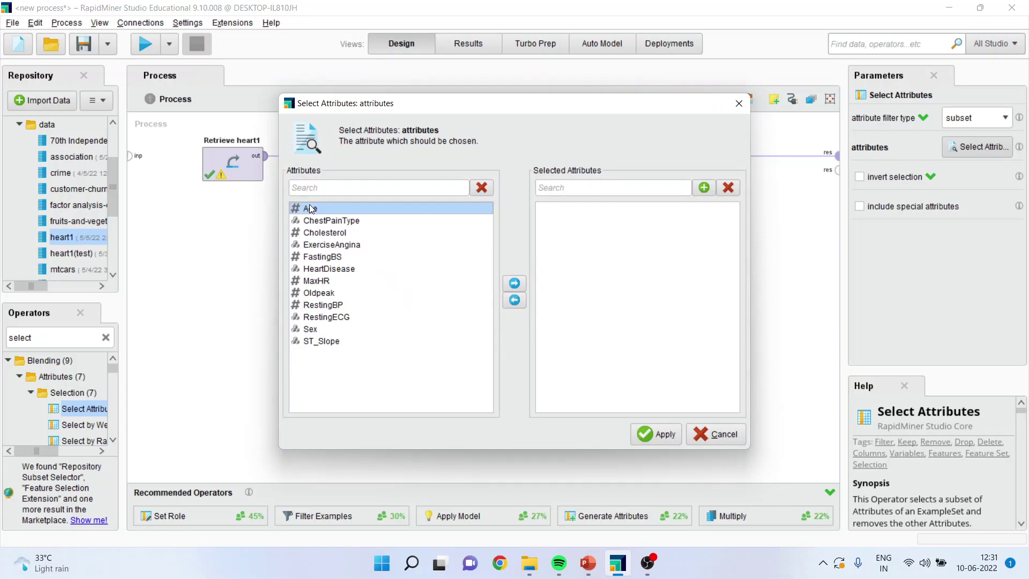
ctrl+click(328, 233)
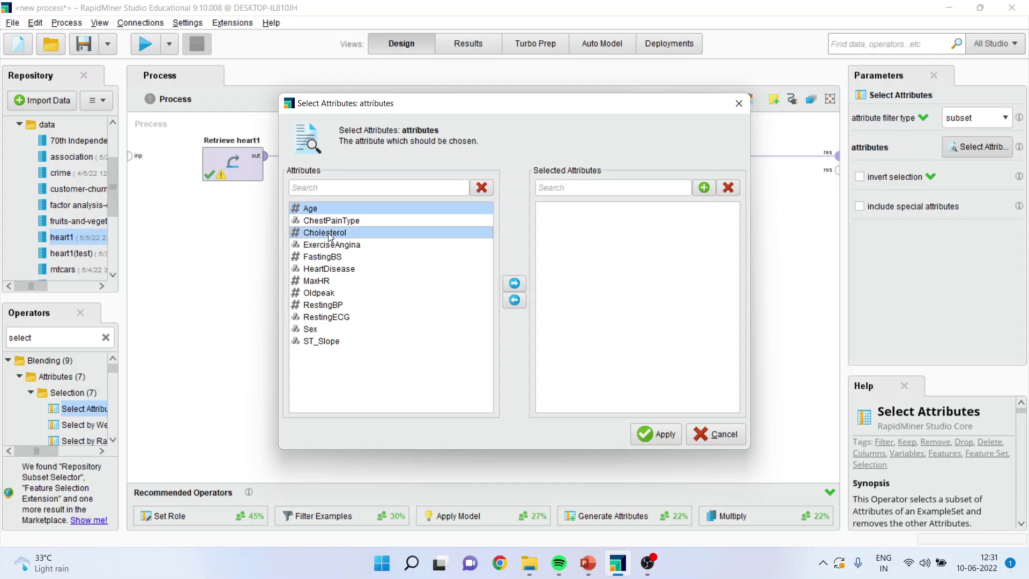
ctrl+click(336, 258)
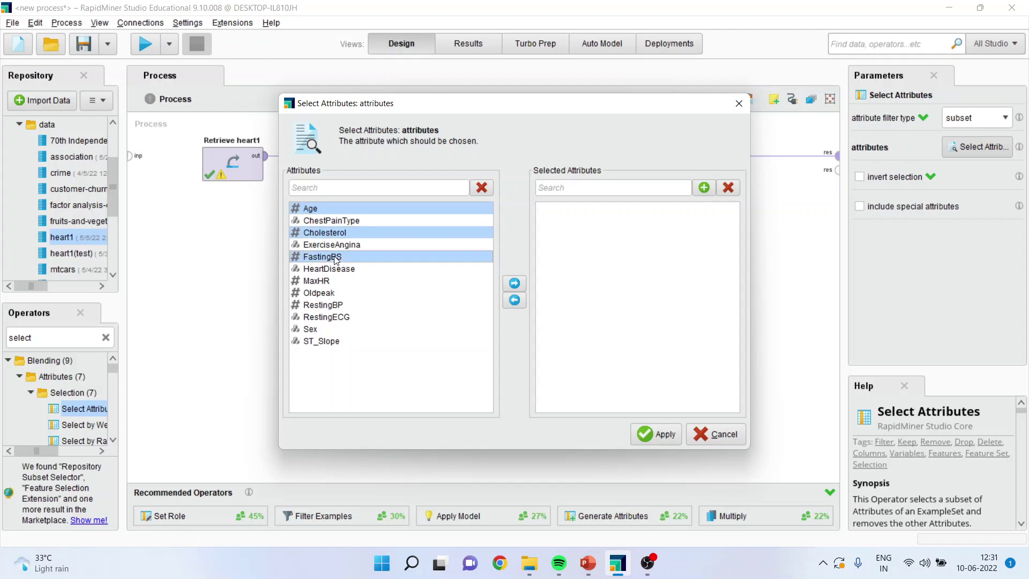
ctrl+click(338, 269)
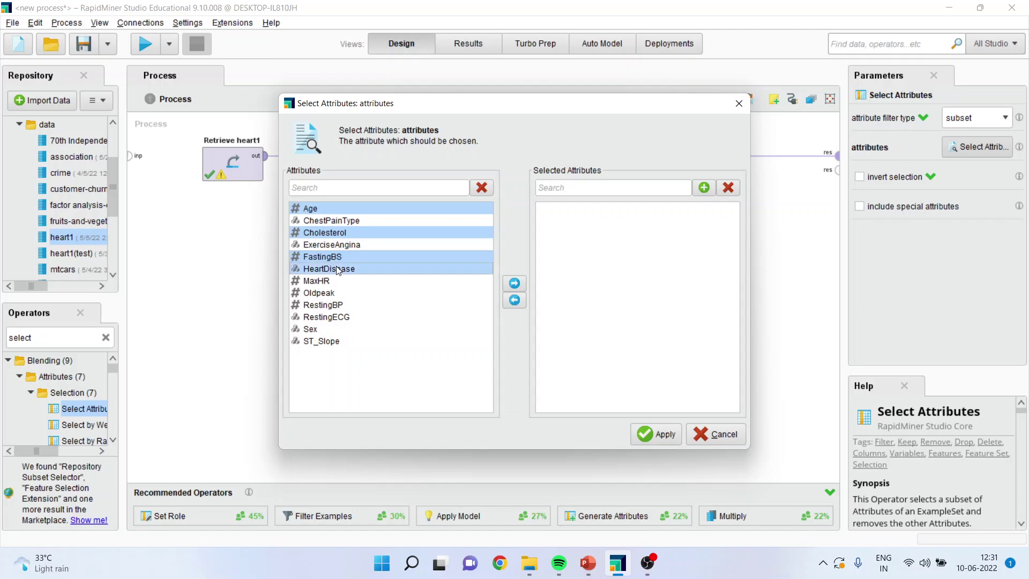
ctrl+click(325, 295)
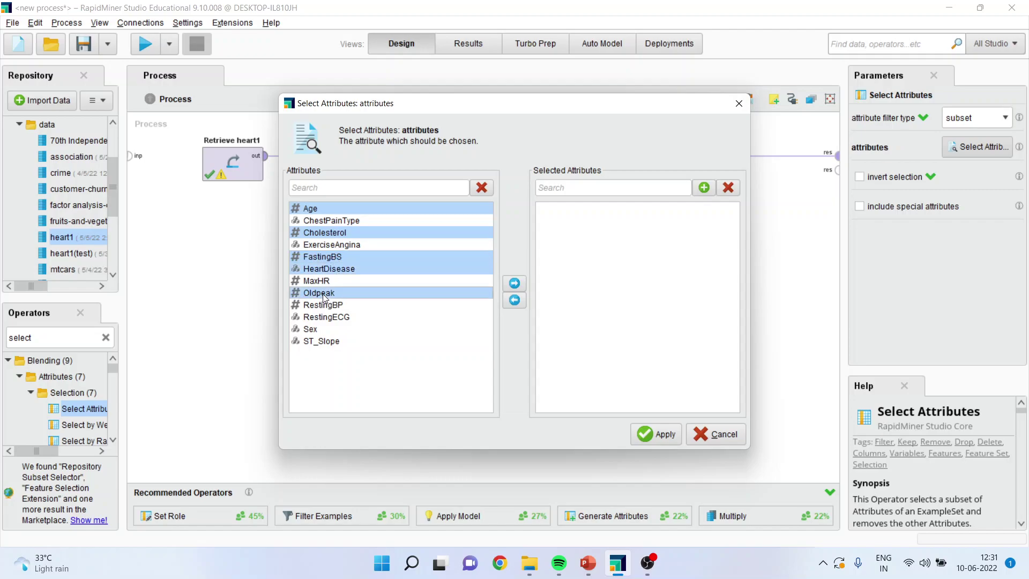
ctrl+click(333, 306)
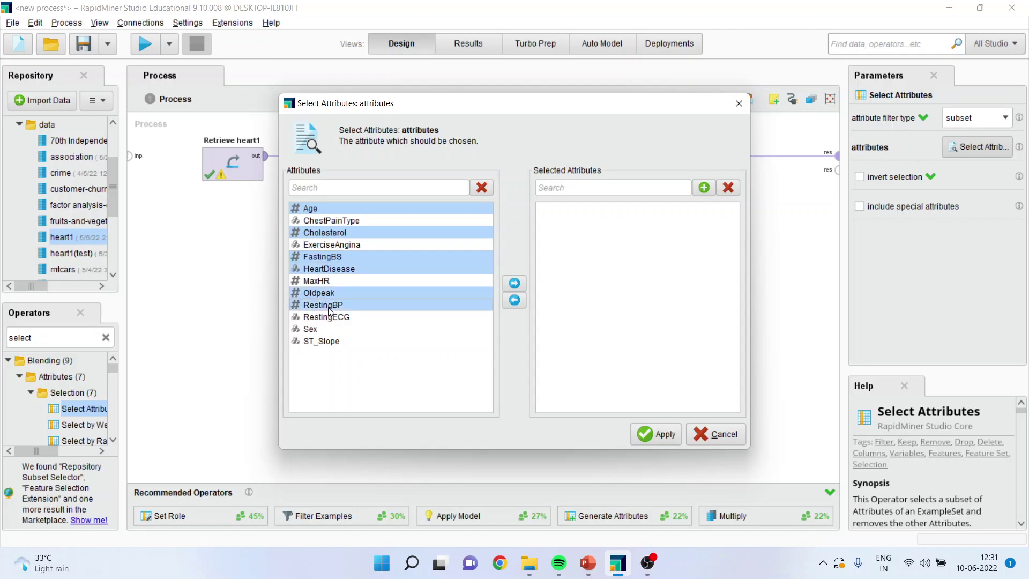
click(514, 284)
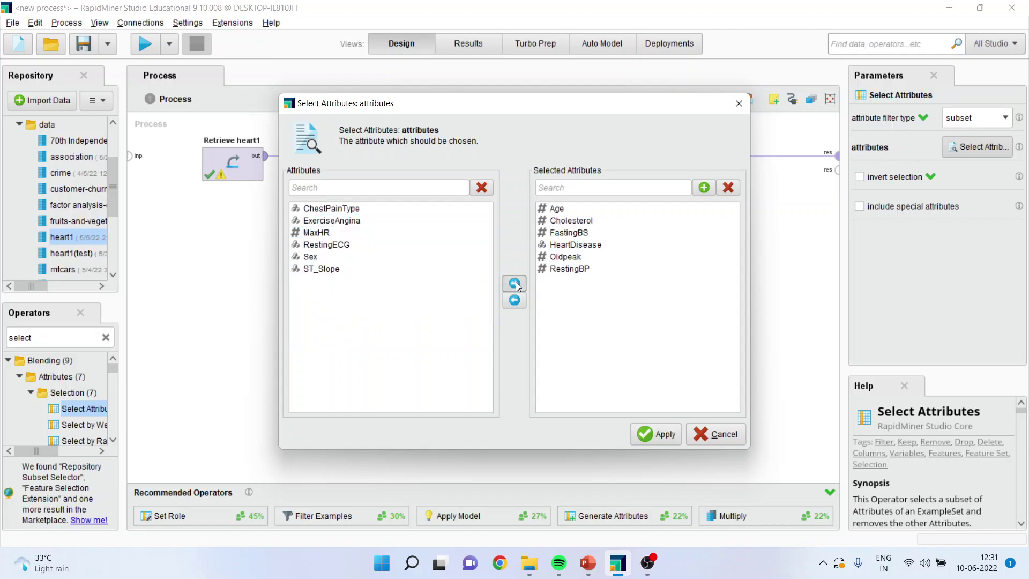
click(653, 437)
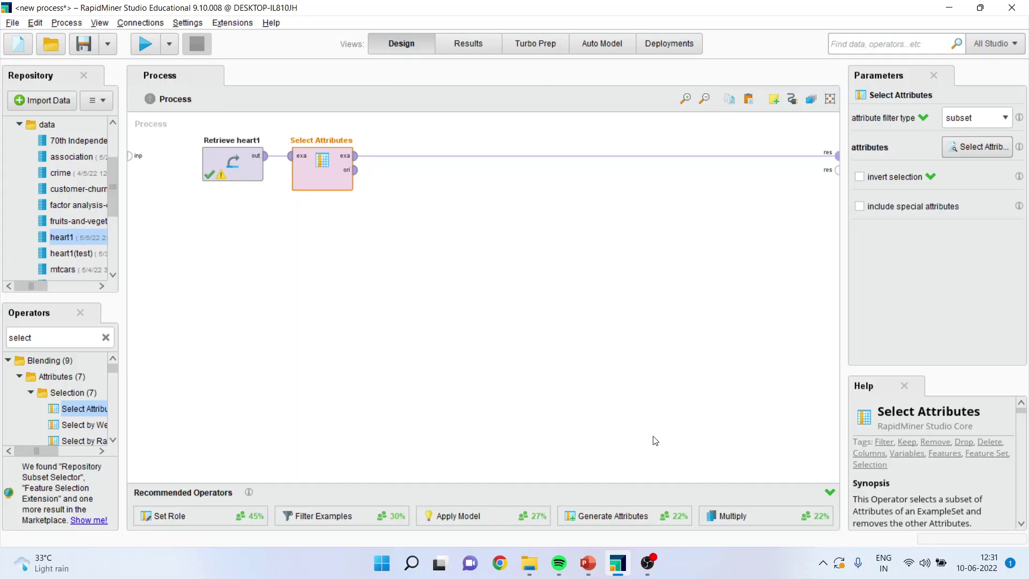
Search 'set role' and insert a Set Role operator after Select Attributes.
double_click(45, 339)
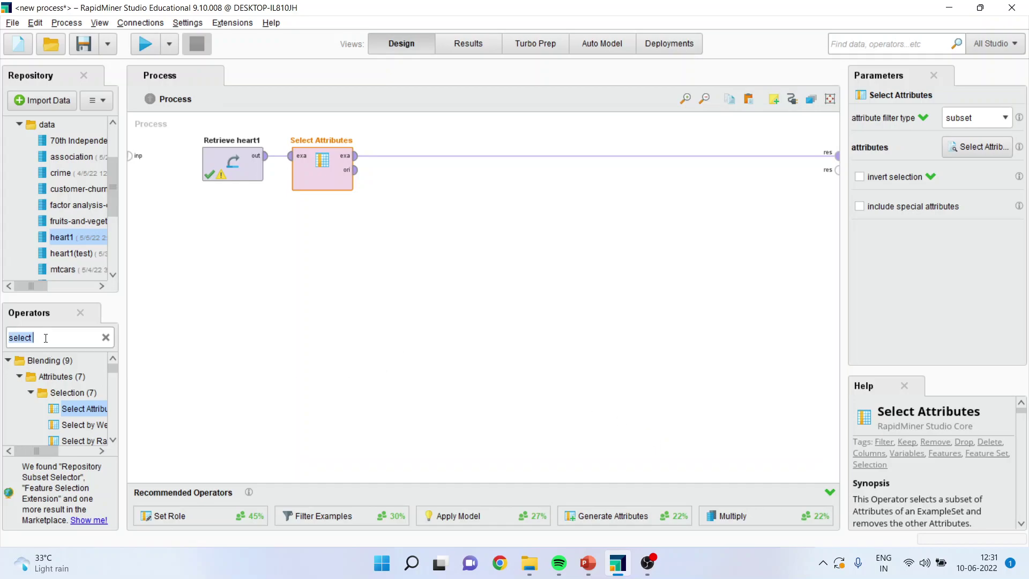
text(set role)
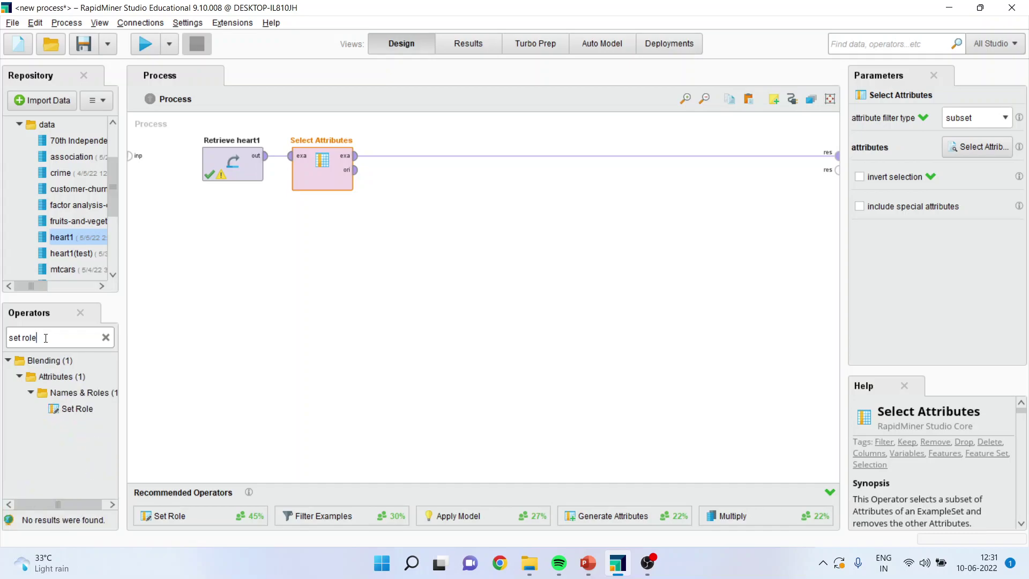
drag(75, 409, 143, 384)
drag(400, 187, 397, 159)
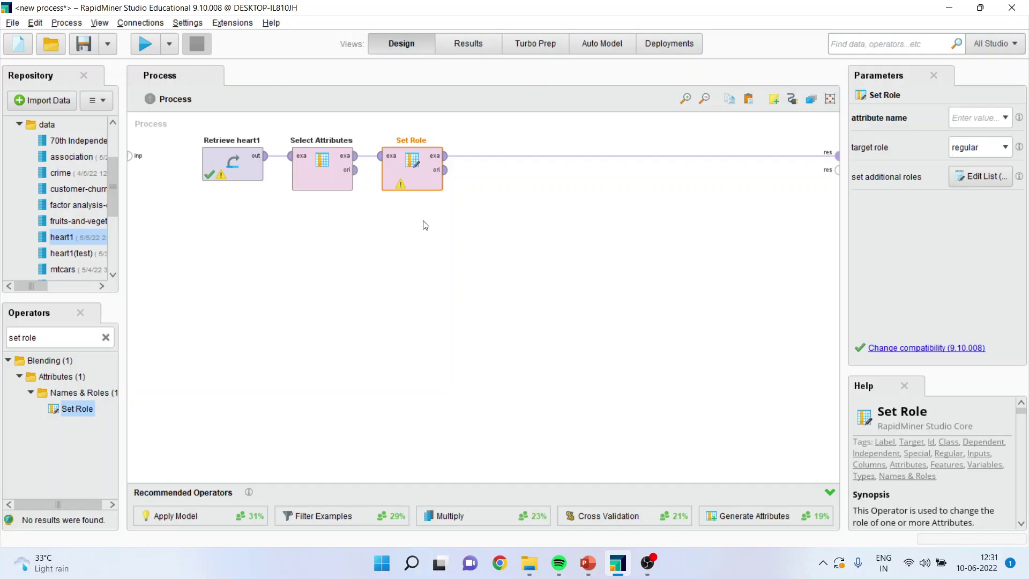
In Set Role, choose HeartDisease as the attribute name with target role 'label'.
click(1006, 118)
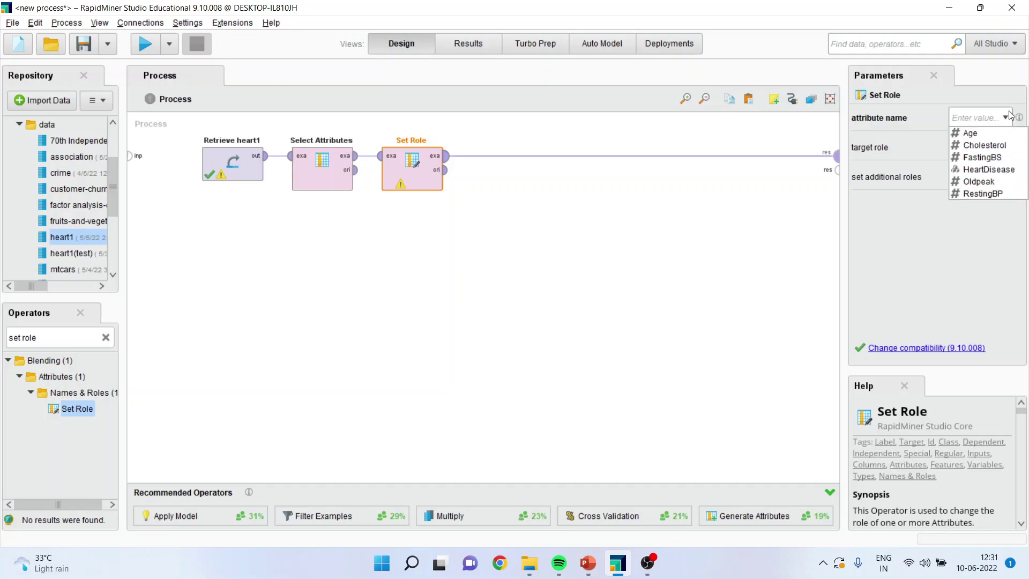
click(1001, 170)
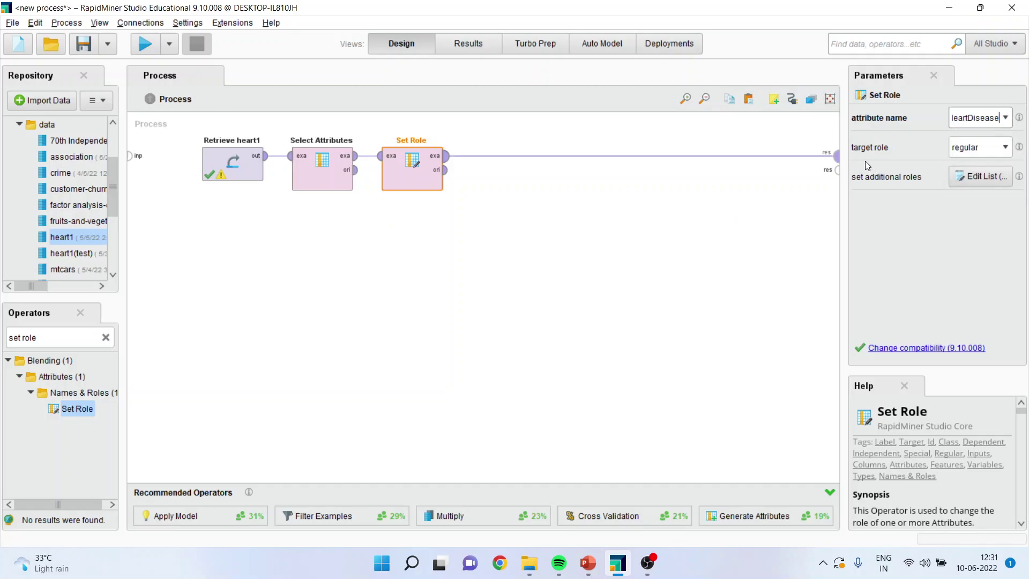
click(1006, 147)
click(962, 188)
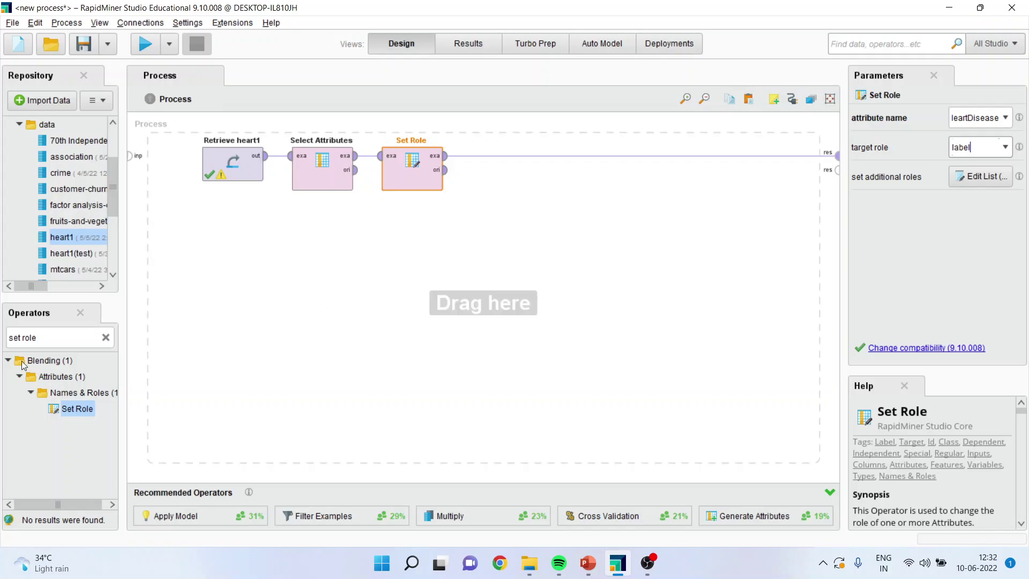
click(47, 340)
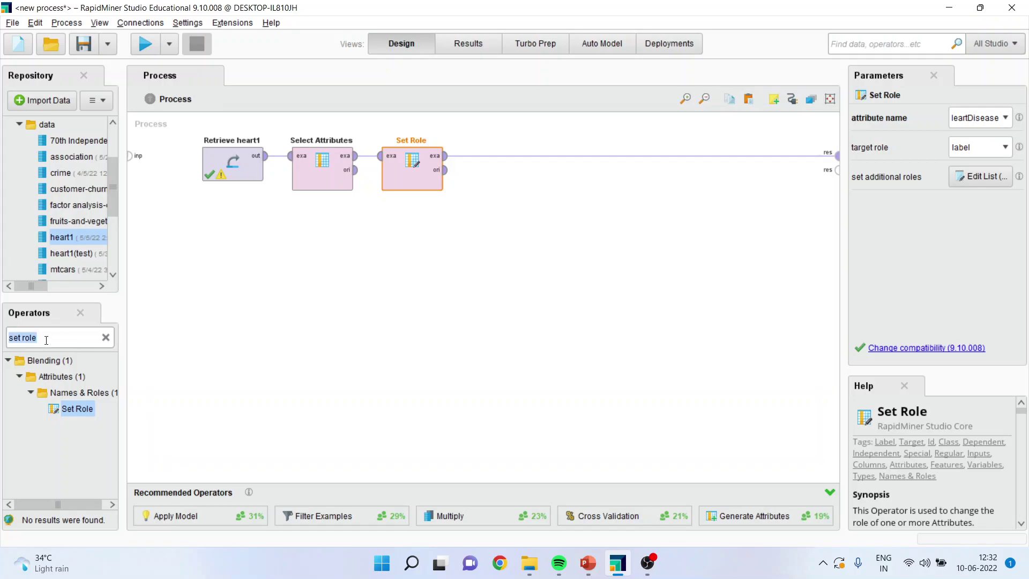
Add Random Forest after Set Role with 100 trees, gain_ratio criterion and maximal depth 10.
text(random fo)
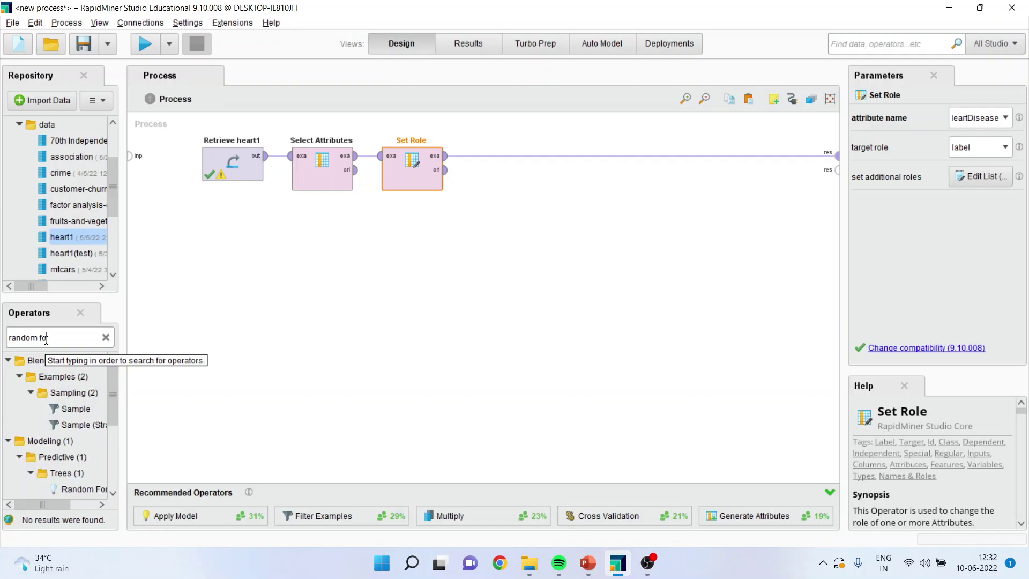
text(rest)
drag(85, 408, 496, 161)
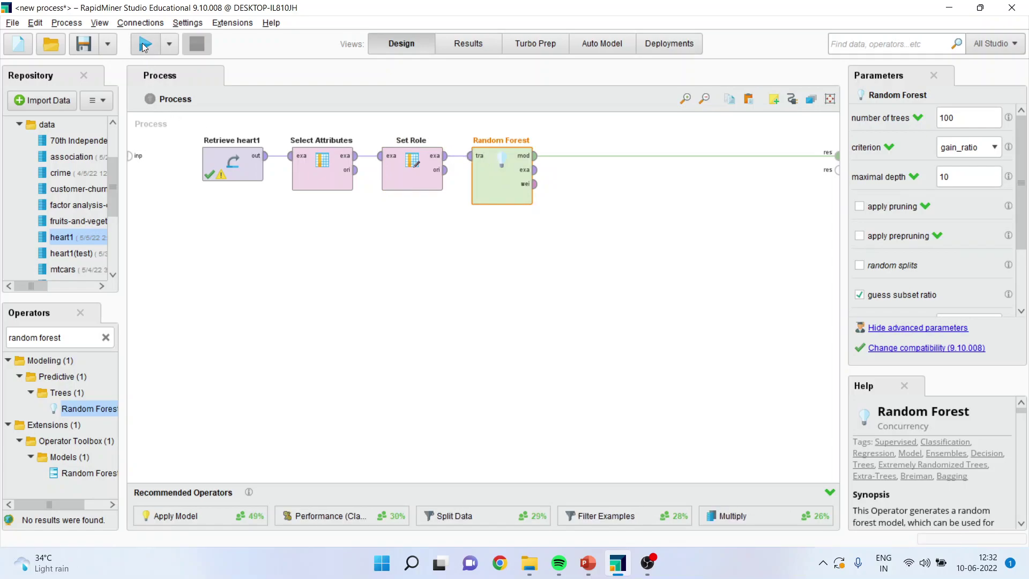
click(966, 118)
click(996, 151)
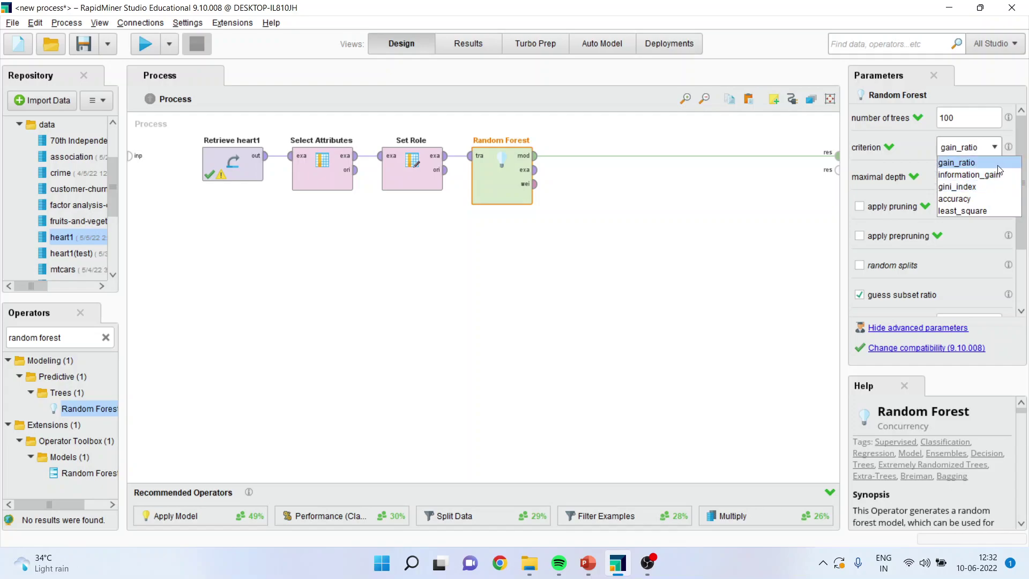
click(984, 166)
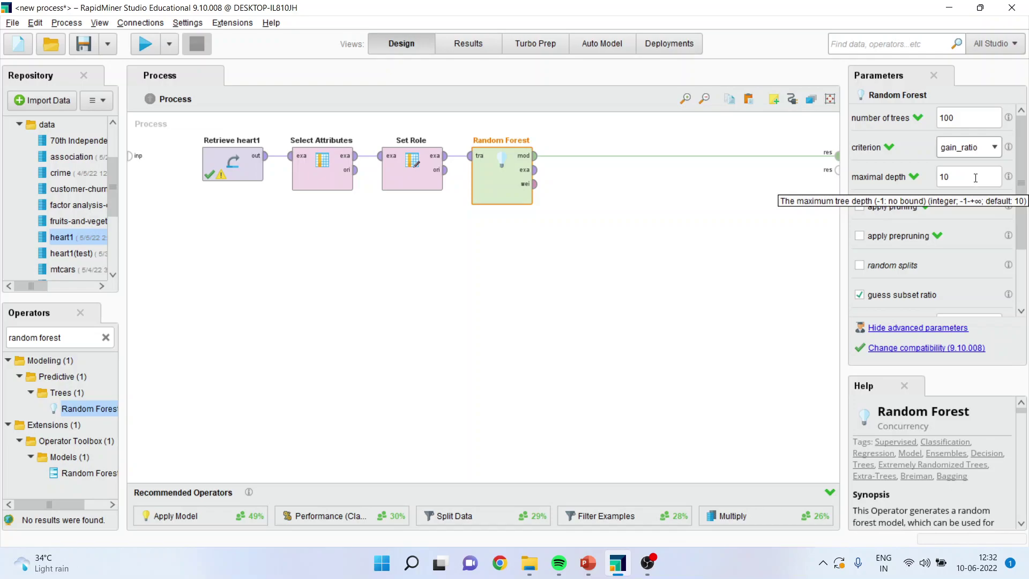
Run the process and browse the first four trees of the Random Forest Model.
click(146, 47)
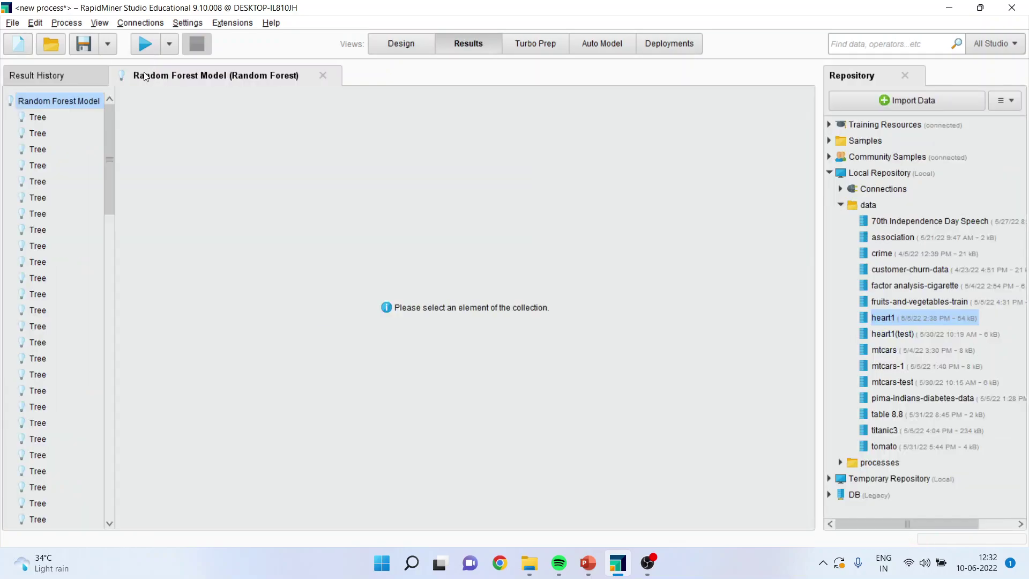
click(41, 117)
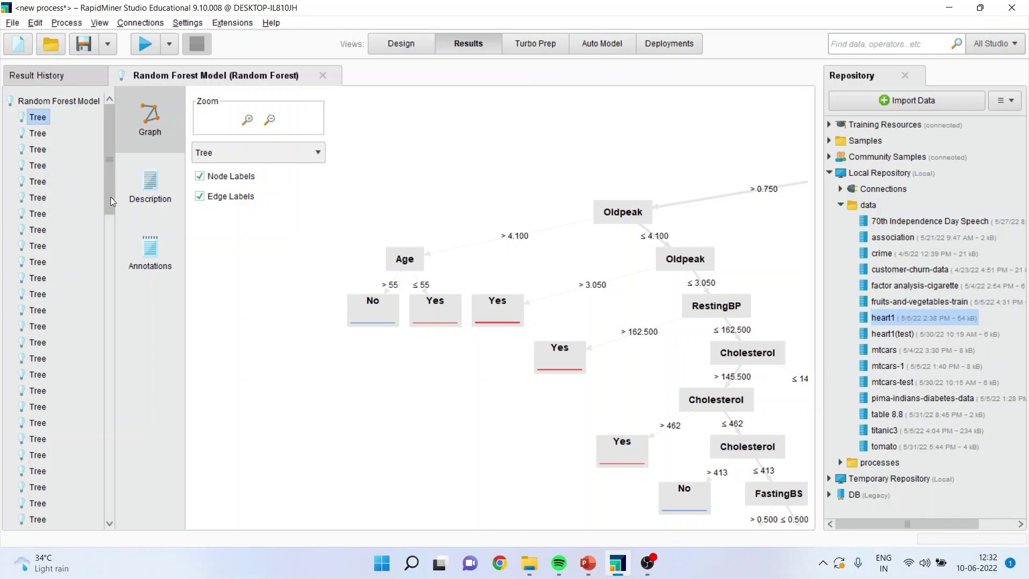
click(45, 135)
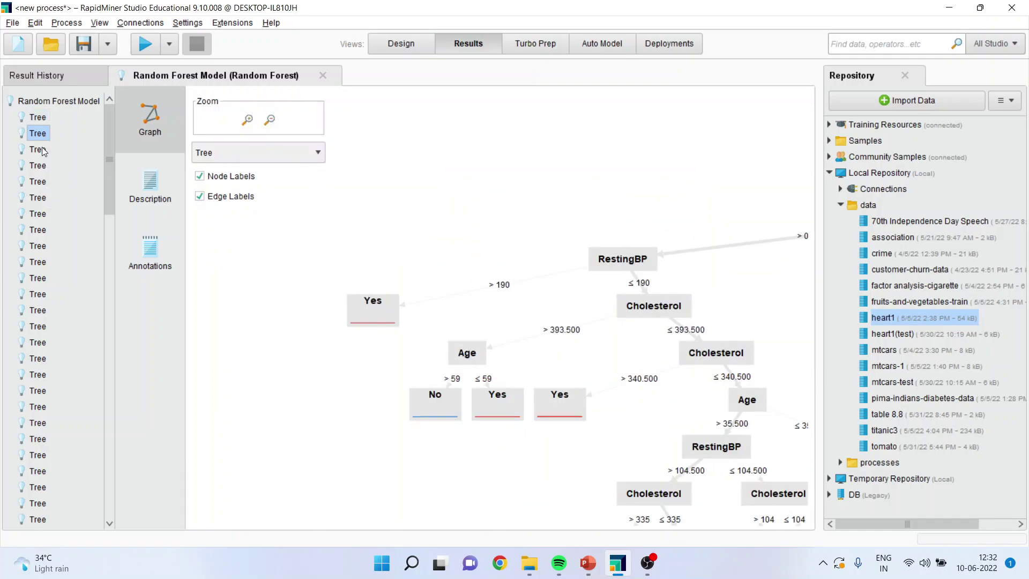
click(43, 150)
click(43, 167)
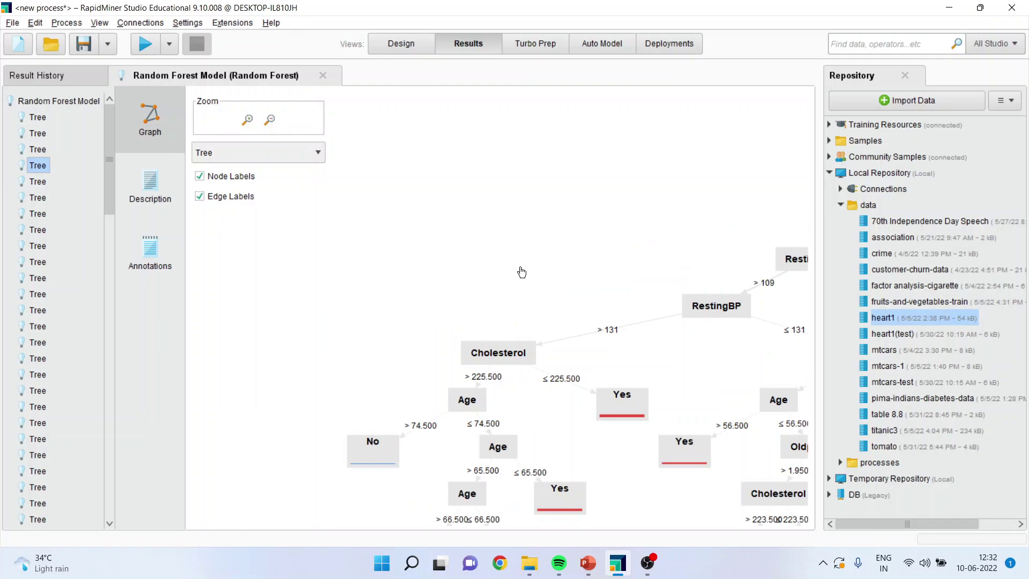
Redraw the tree in Tree (Tight) layout, zoom out and in, and view its Description.
click(319, 153)
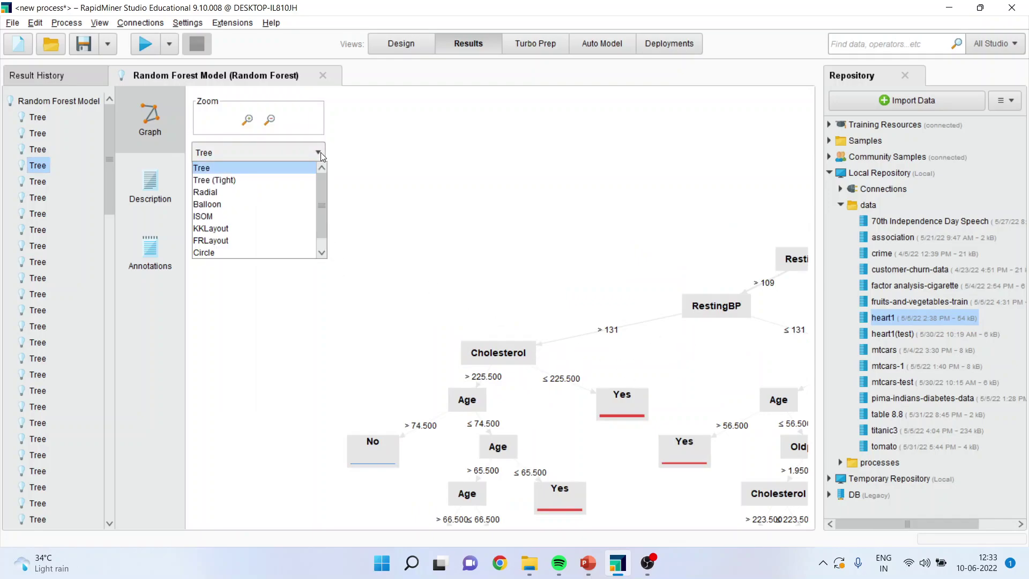
click(215, 180)
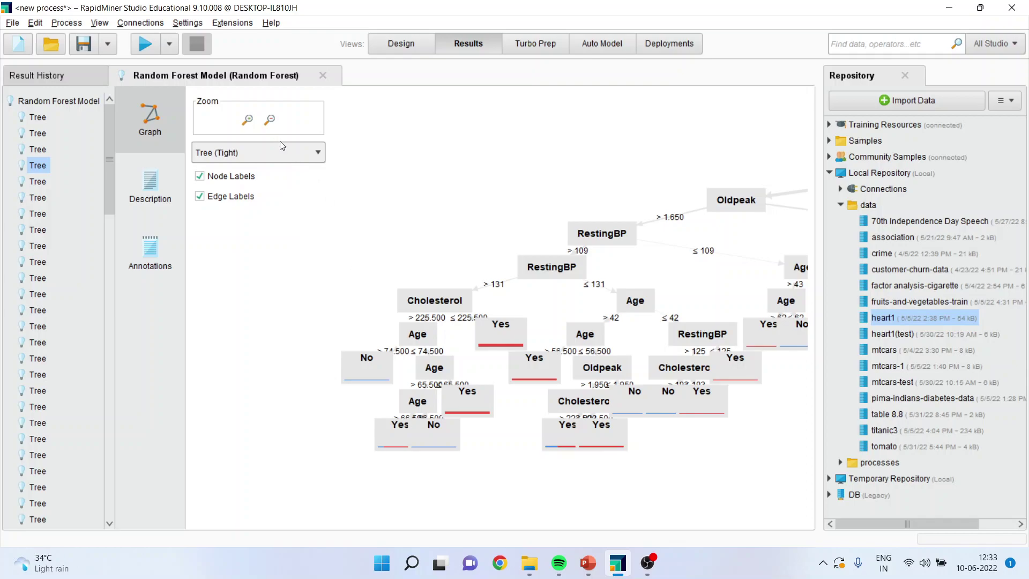
click(270, 120)
click(269, 120)
click(269, 120)
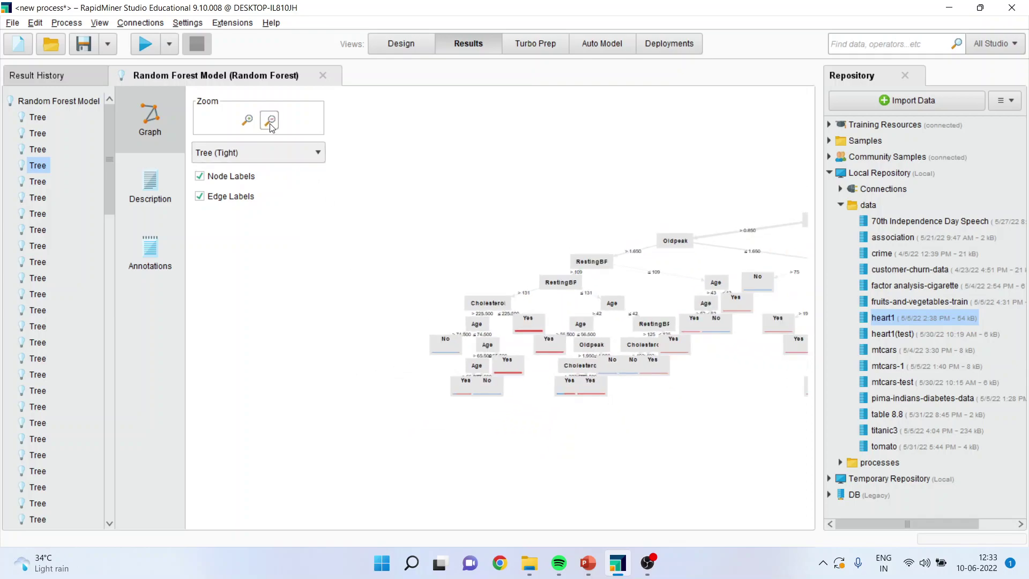
click(269, 120)
click(269, 121)
click(270, 120)
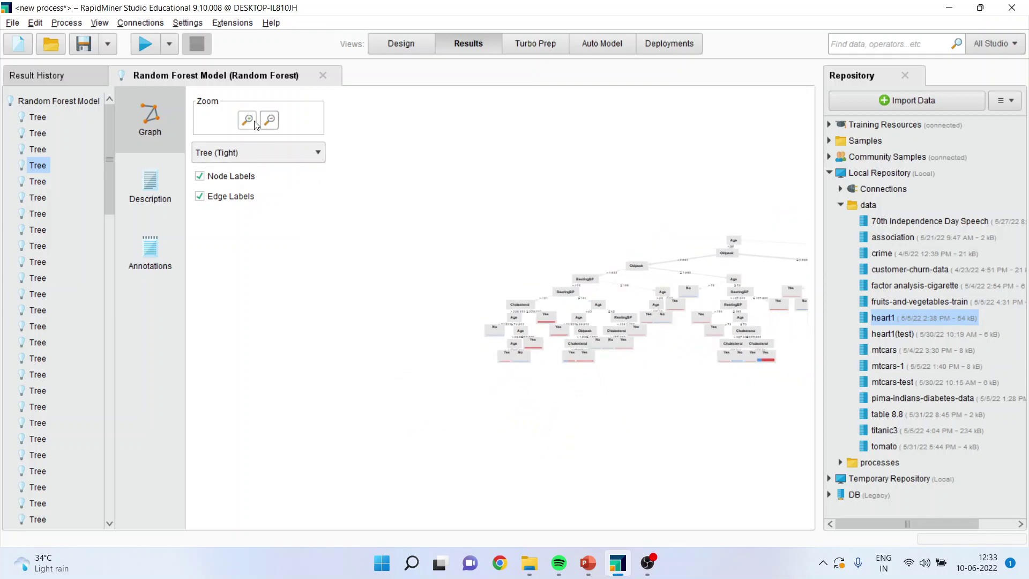
click(247, 120)
click(248, 120)
click(166, 188)
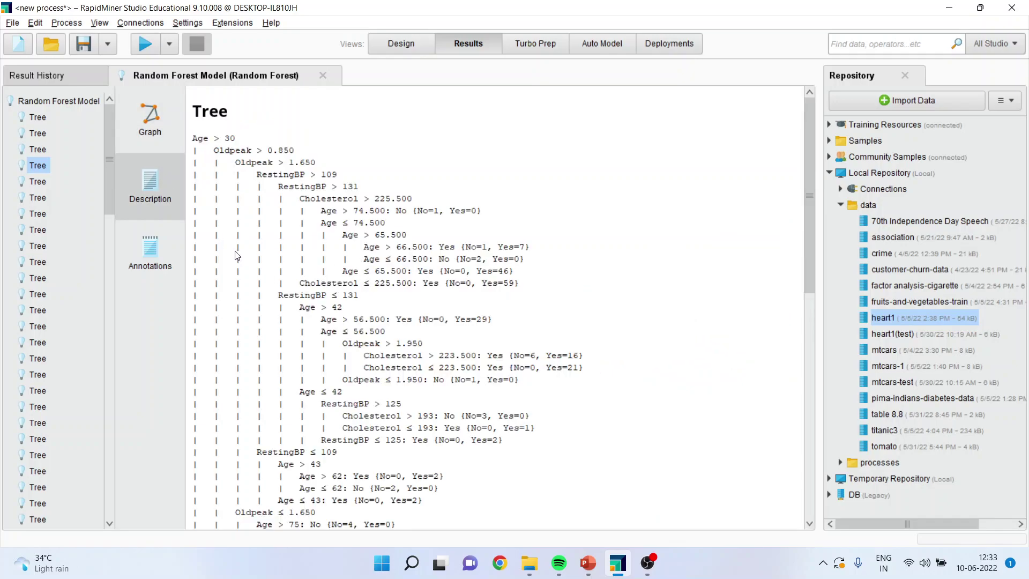
click(41, 121)
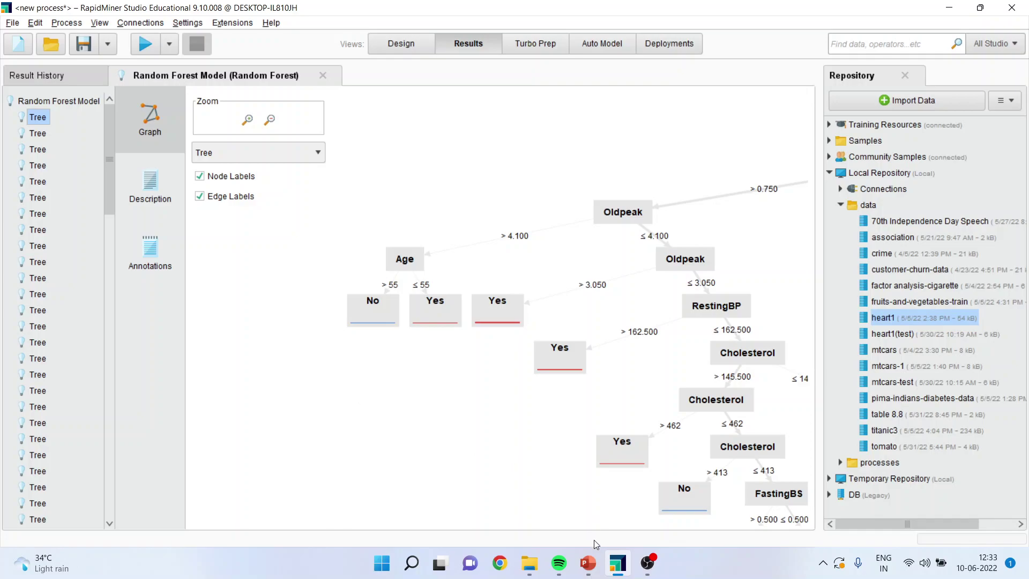
Switch to PowerPoint and advance to the closing 'Thank You' slide, slide 5.
click(588, 563)
key(Down)
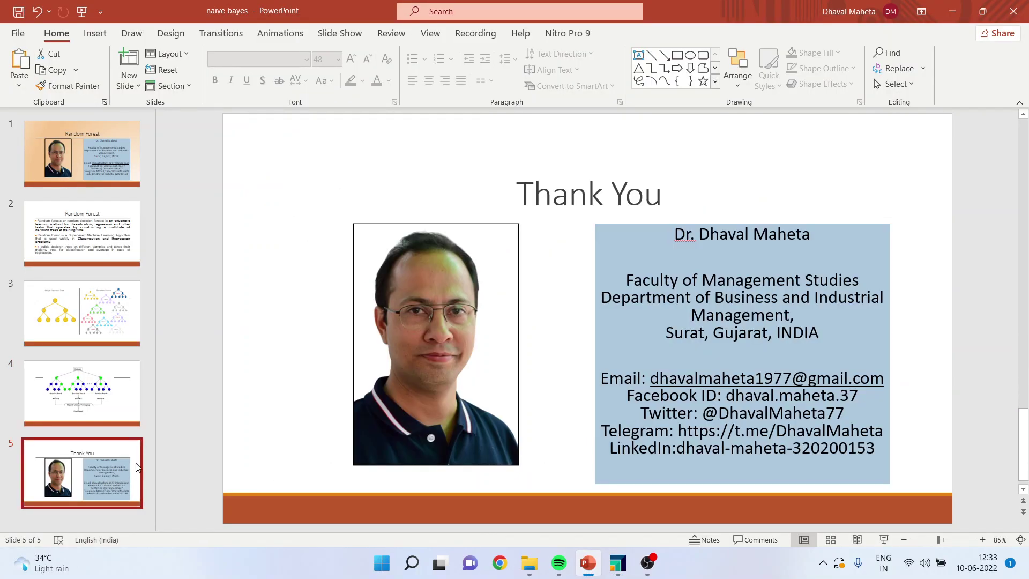